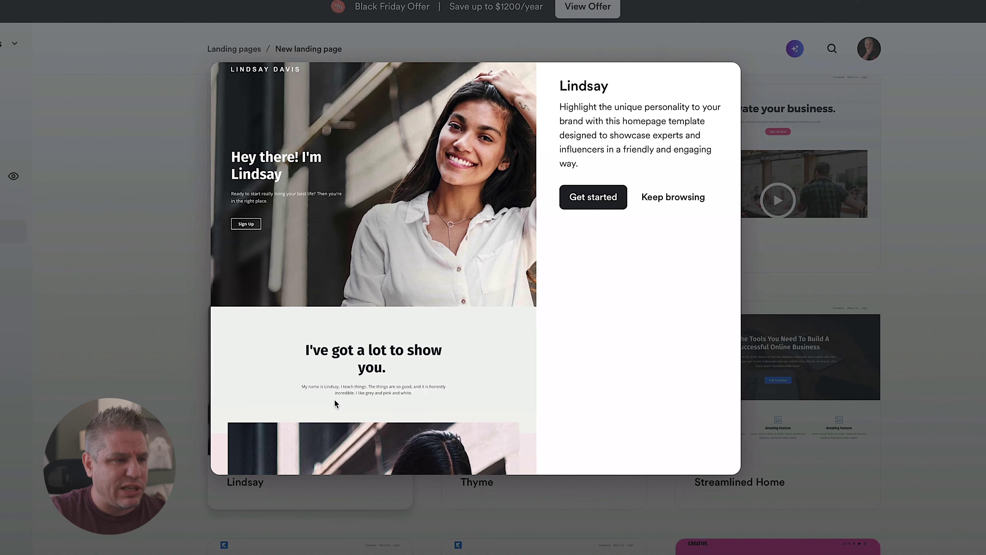
# Look through the full preview of the Lindsay homepage template, from its hero to the footer
pyautogui.scroll(-5, 359, 299)
pyautogui.scroll(-7, 352, 307)
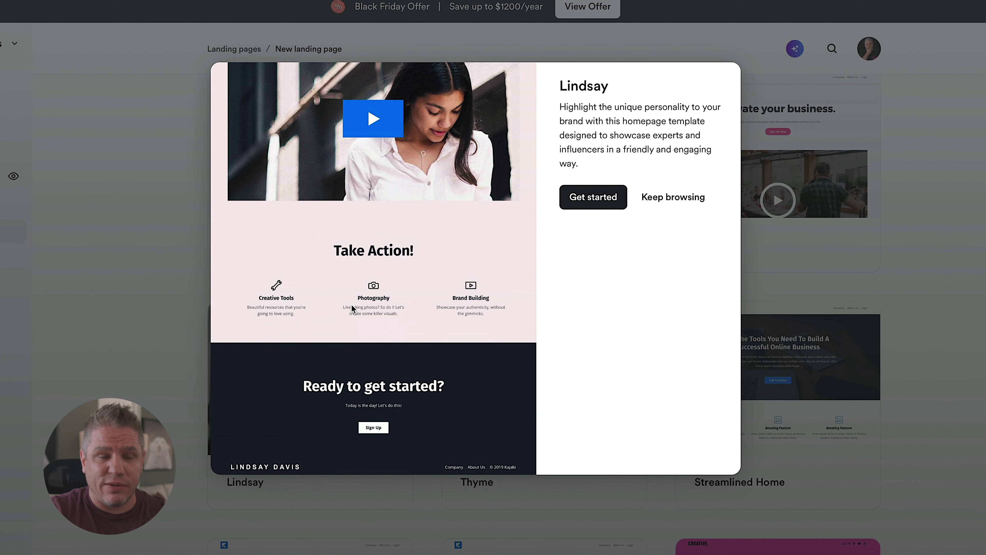
pyautogui.scroll(12, 352, 305)
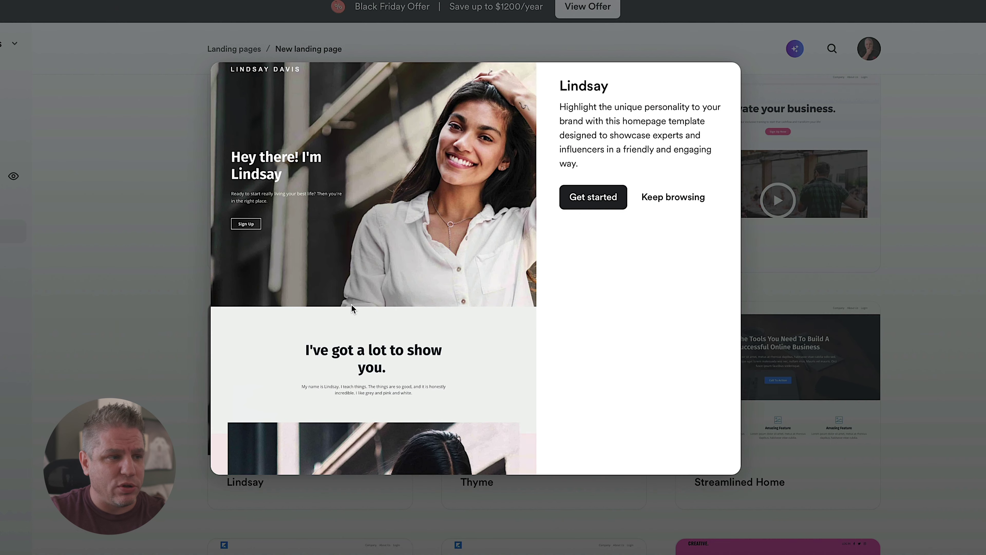
pyautogui.scroll(2, 352, 304)
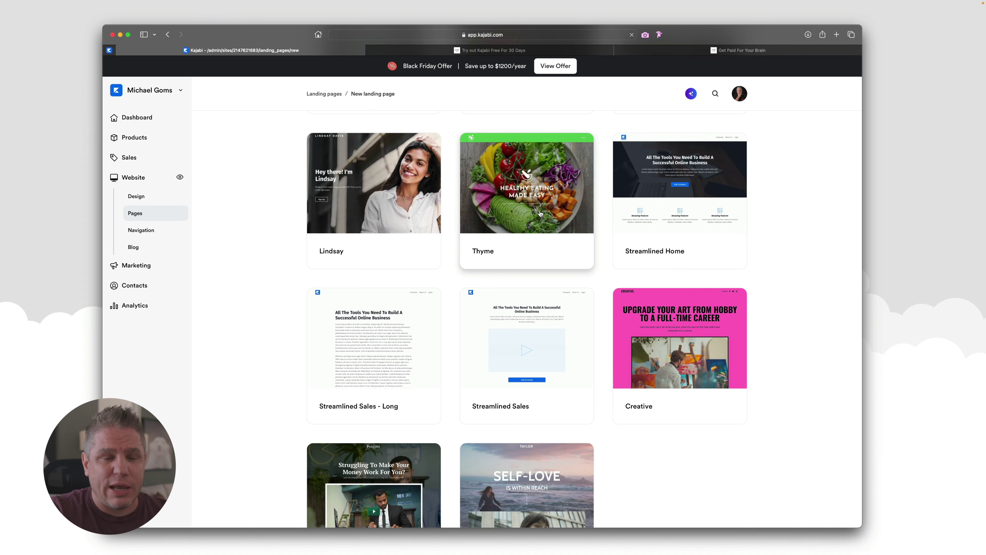
# Preview the Thyme template and look through its page layout down to the instructors section
pyautogui.click(540, 213)
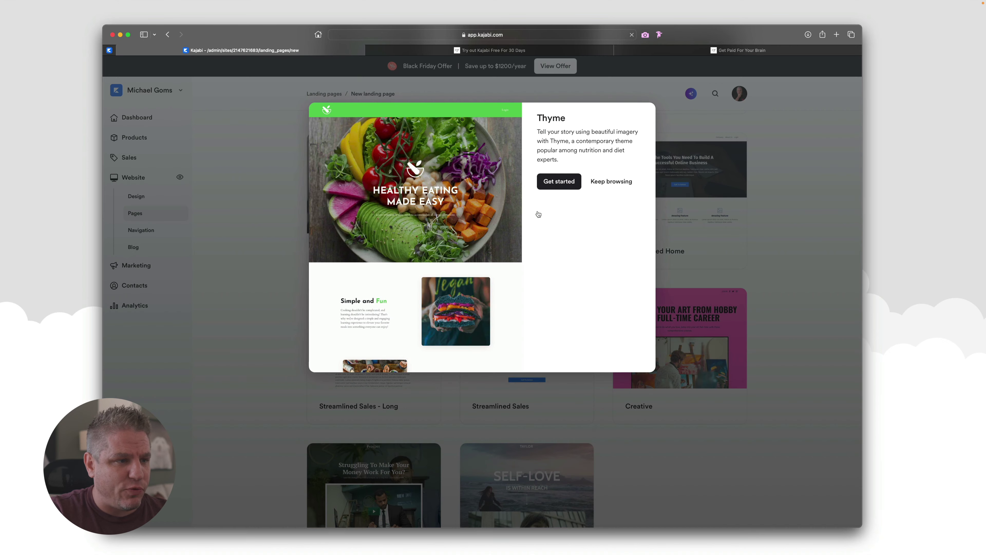
pyautogui.scroll(-10, 455, 236)
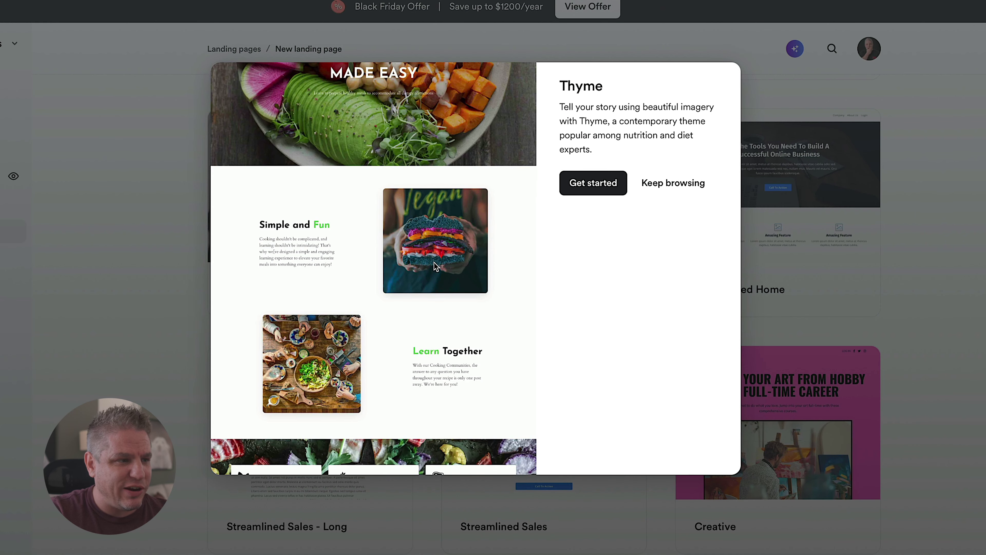
pyautogui.scroll(-3, 434, 262)
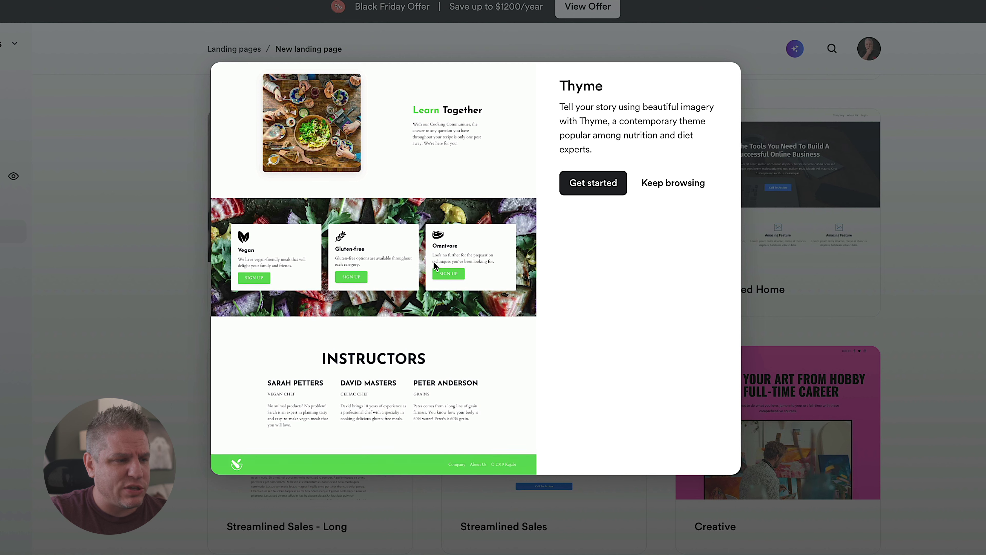
pyautogui.scroll(5, 385, 322)
pyautogui.scroll(-5, 384, 322)
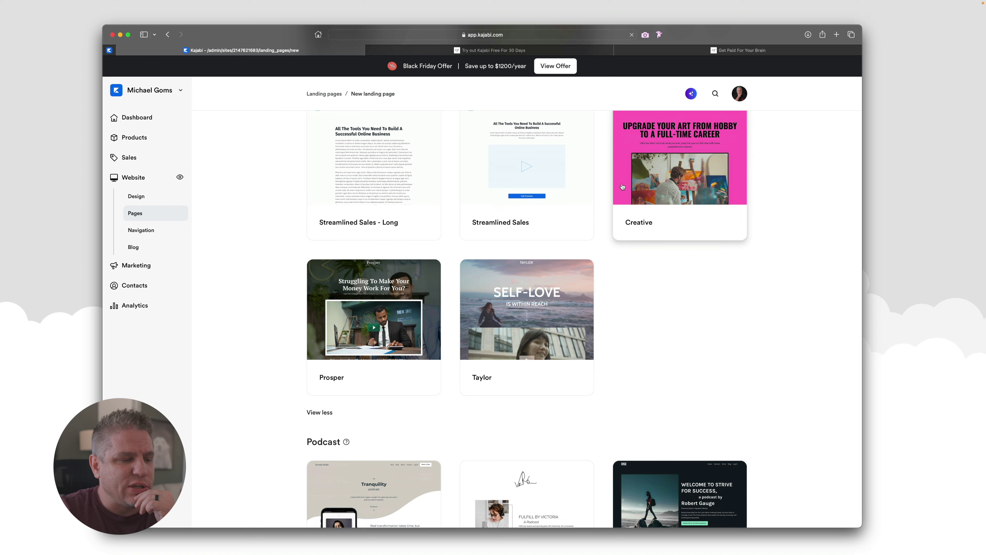
# Preview the Tranquility podcast template and look through its episode section
pyautogui.scroll(-8, 622, 187)
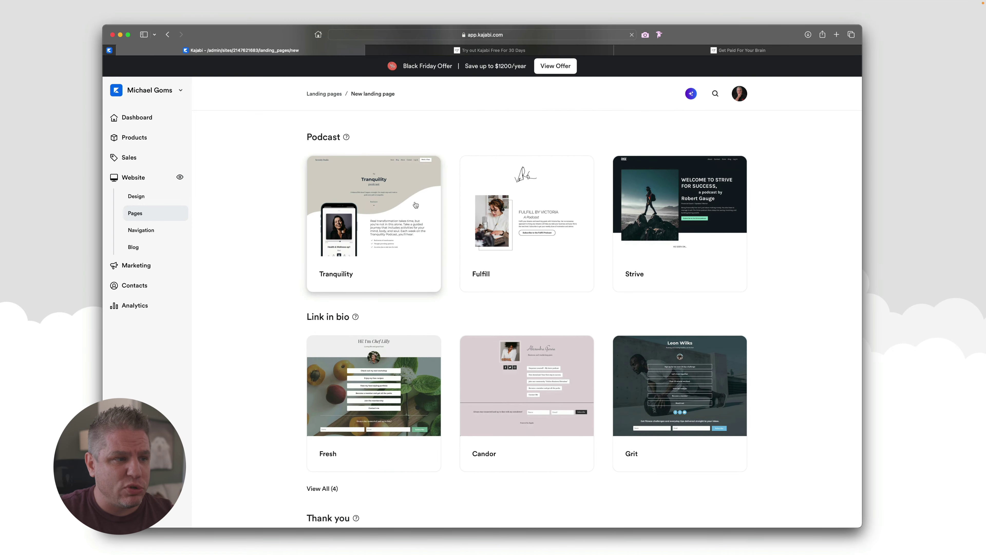
pyautogui.click(374, 210)
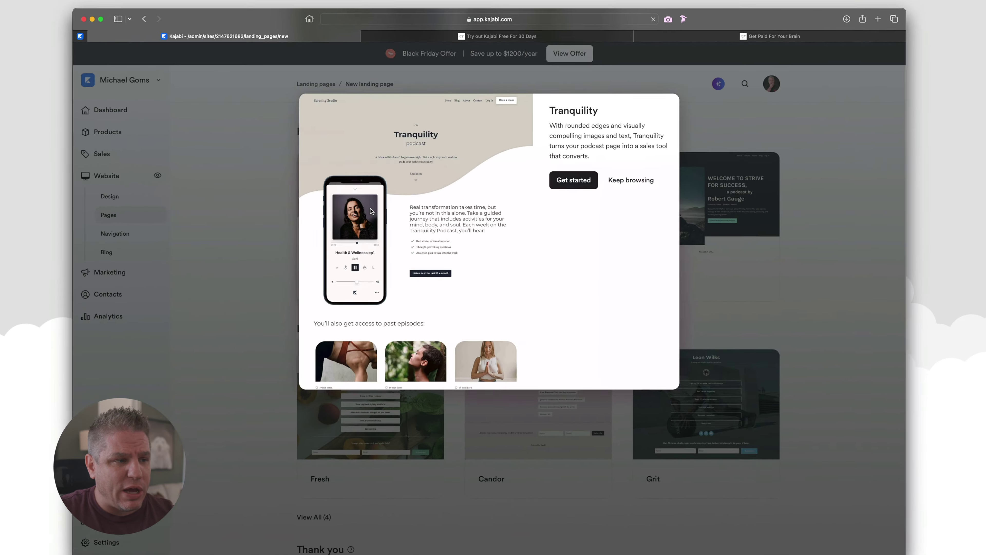
pyautogui.scroll(-5, 416, 217)
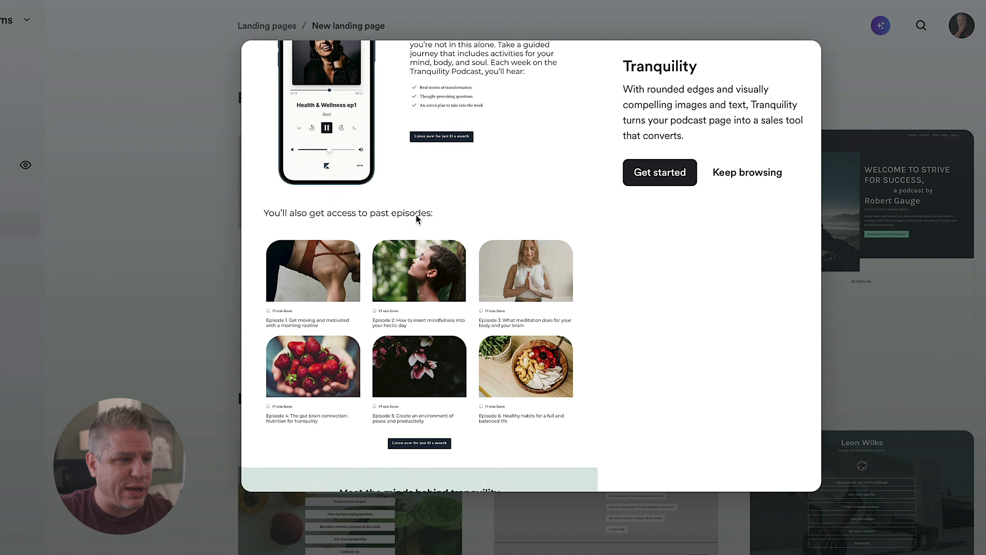
pyautogui.scroll(-4, 468, 179)
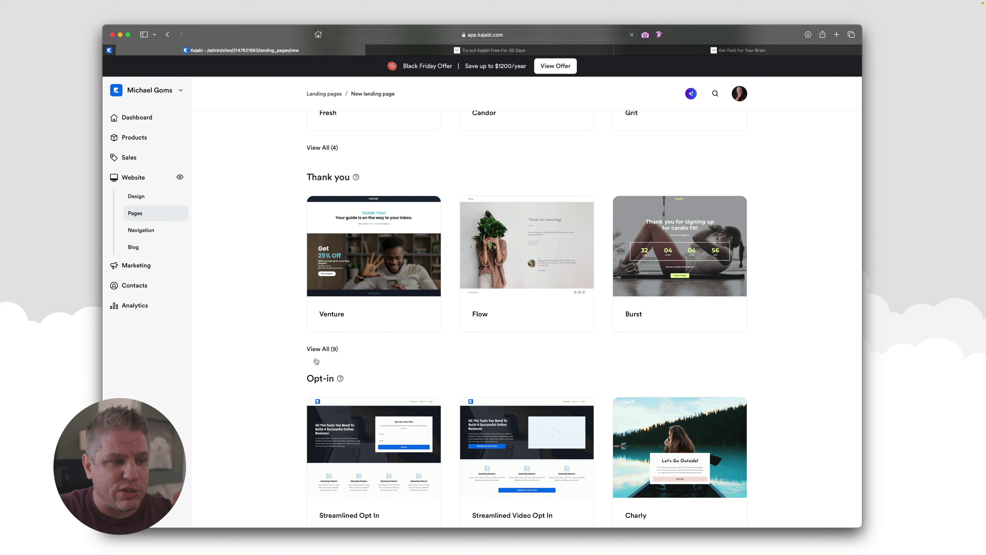
# Show all Thank you page templates and browse through them
pyautogui.click(322, 349)
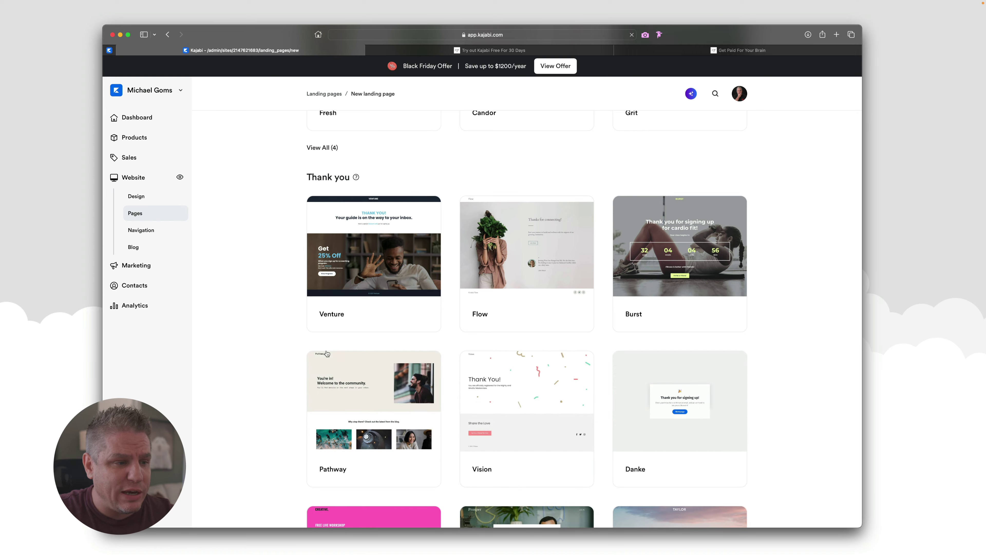
pyautogui.scroll(-10, 377, 352)
pyautogui.scroll(5, 699, 231)
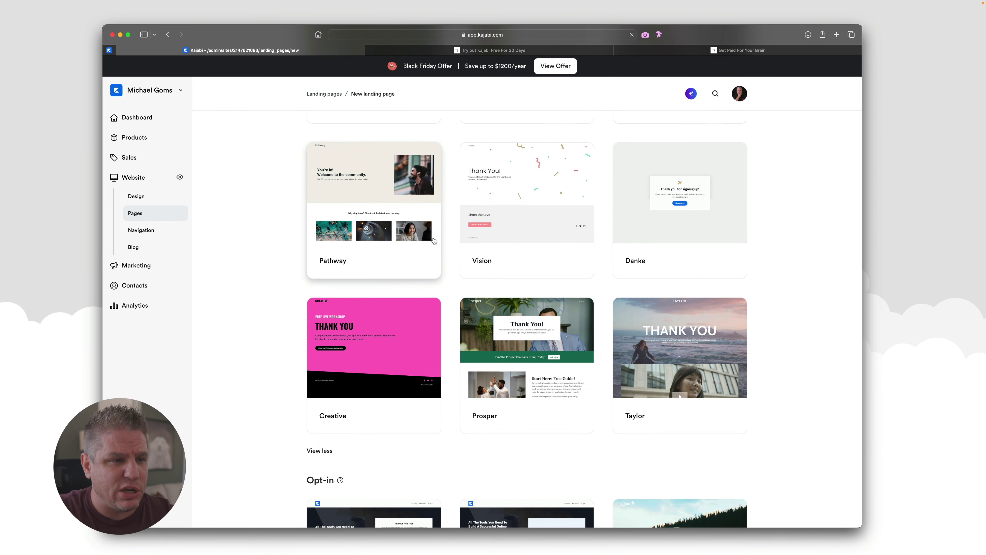
# Show all Opt-in page templates and browse through them
pyautogui.scroll(-8, 349, 291)
pyautogui.click(331, 322)
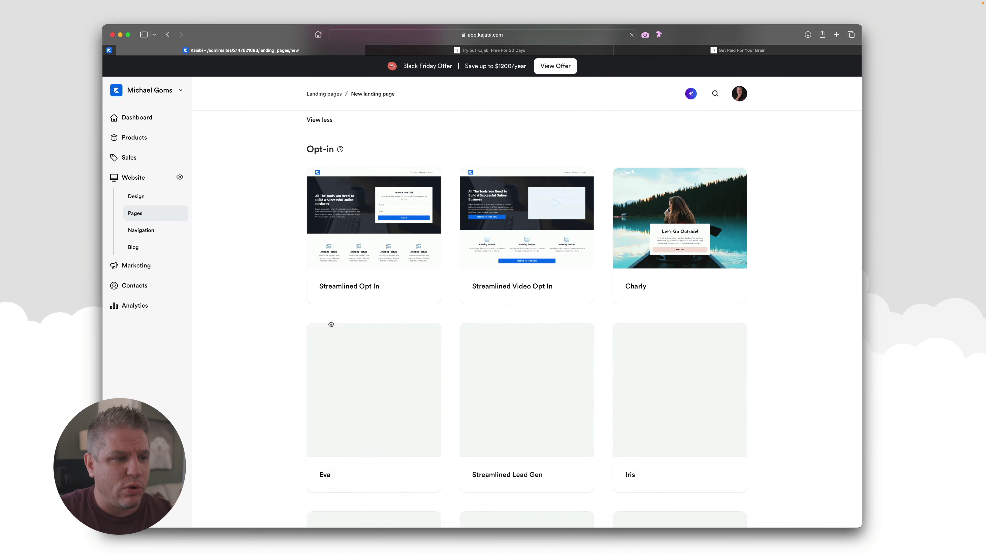
pyautogui.scroll(-3, 331, 292)
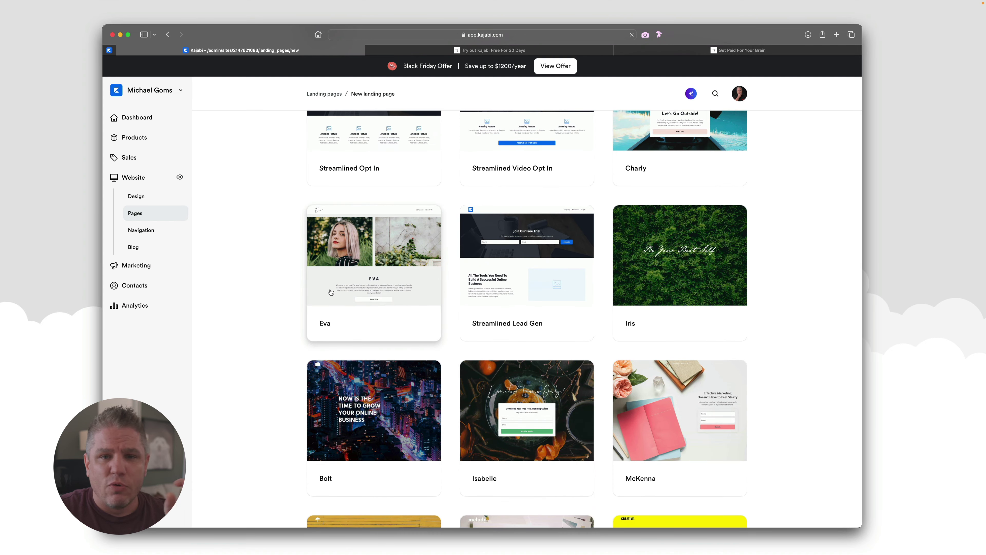
pyautogui.scroll(-4, 331, 292)
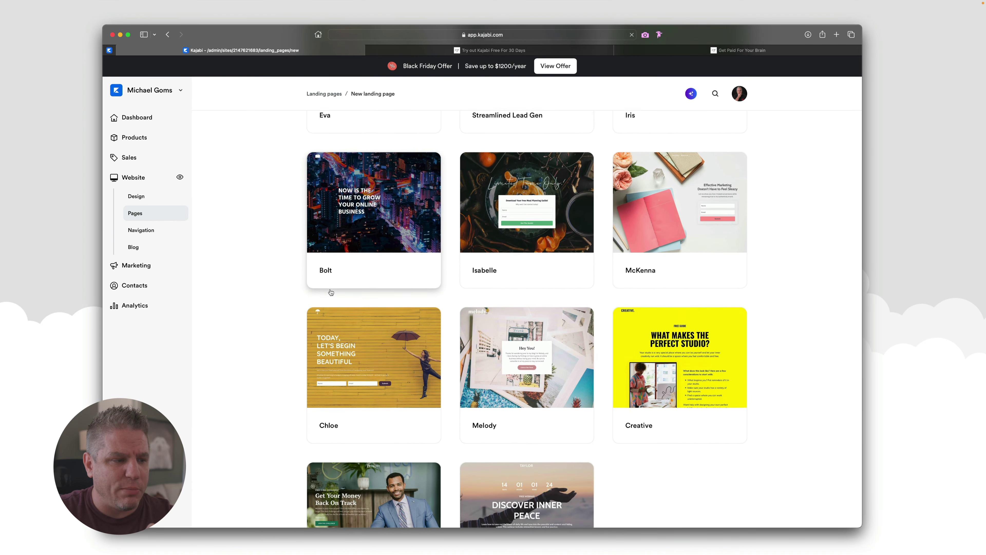
# Preview the Chloe opt-in template and browse the remaining opt-in and Coming soon templates
pyautogui.click(358, 341)
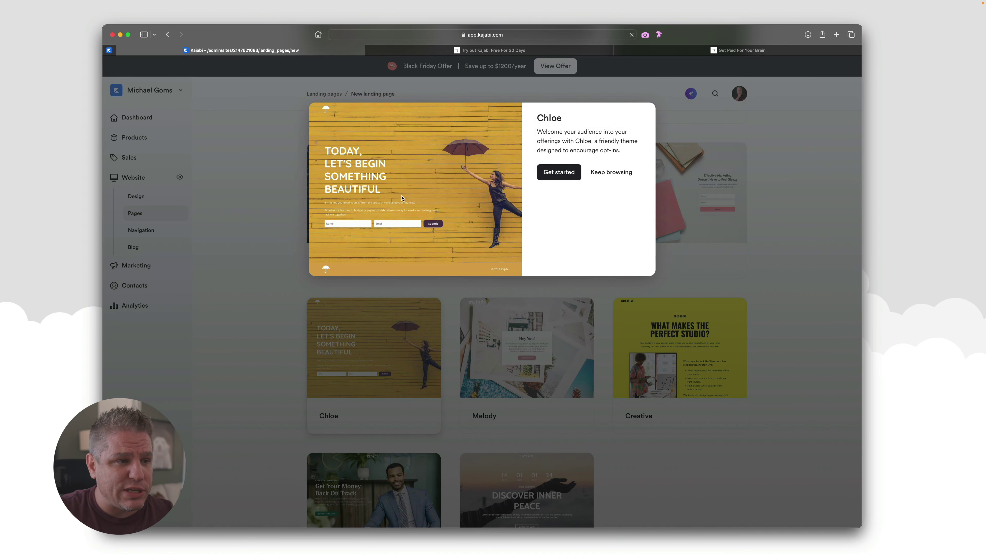
pyautogui.scroll(-5, 402, 198)
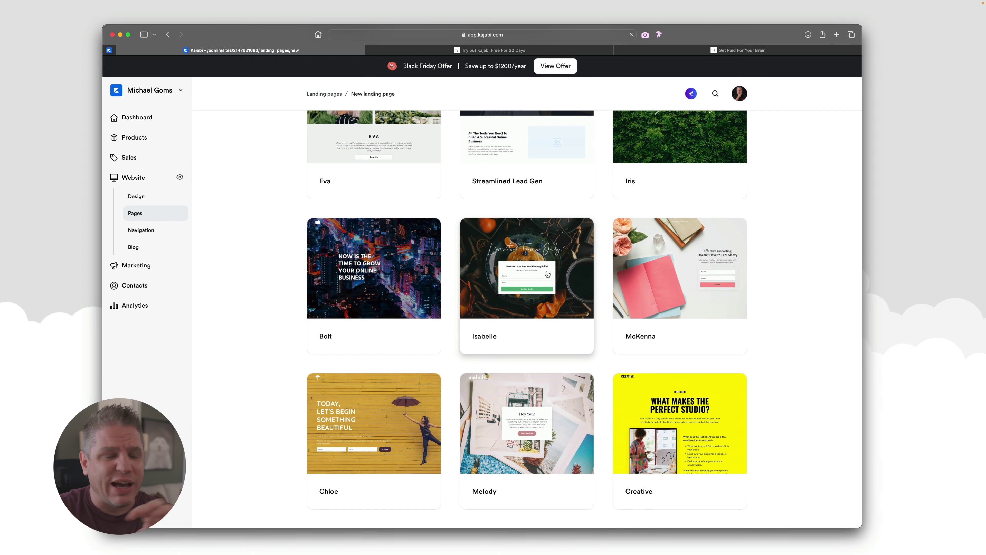
pyautogui.scroll(-5, 548, 275)
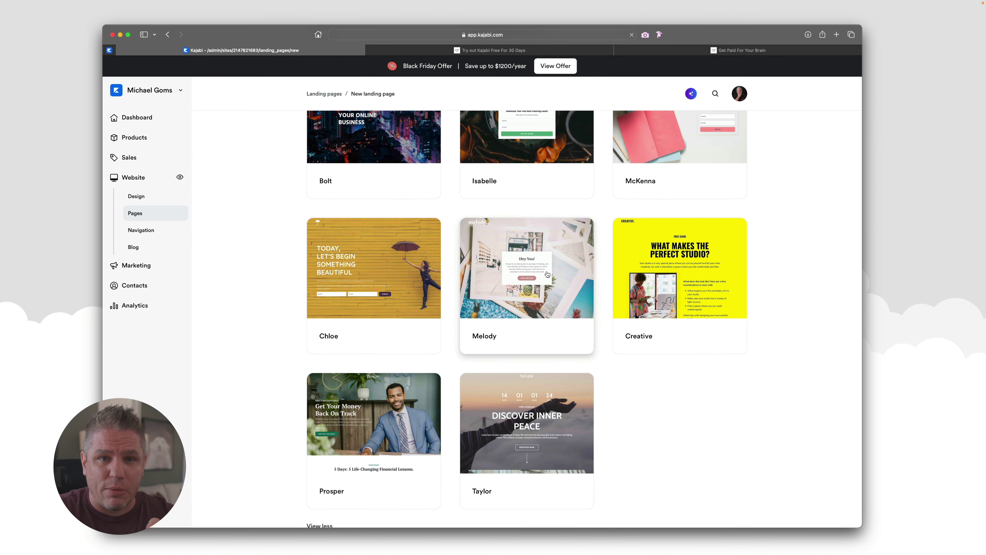
pyautogui.scroll(-4, 548, 274)
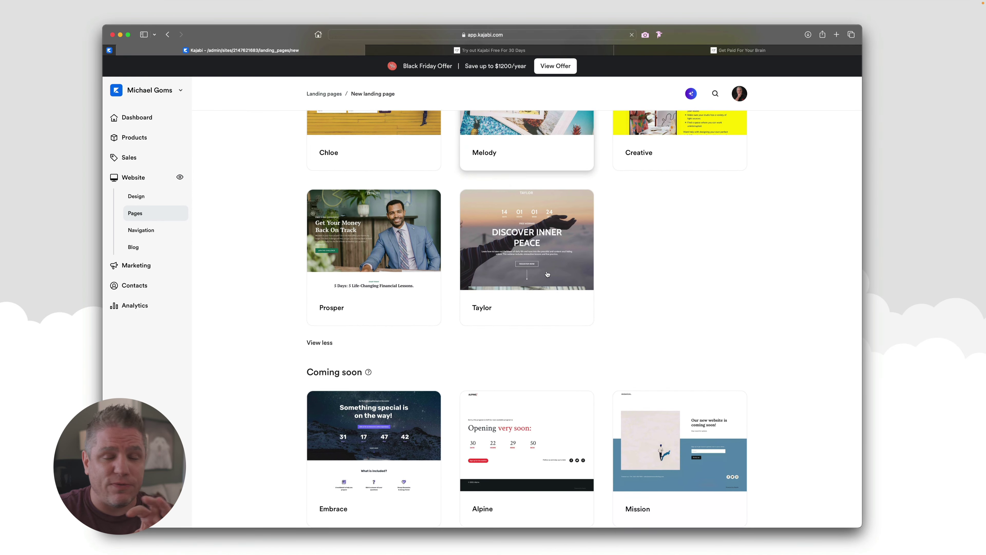
pyautogui.scroll(-3, 547, 275)
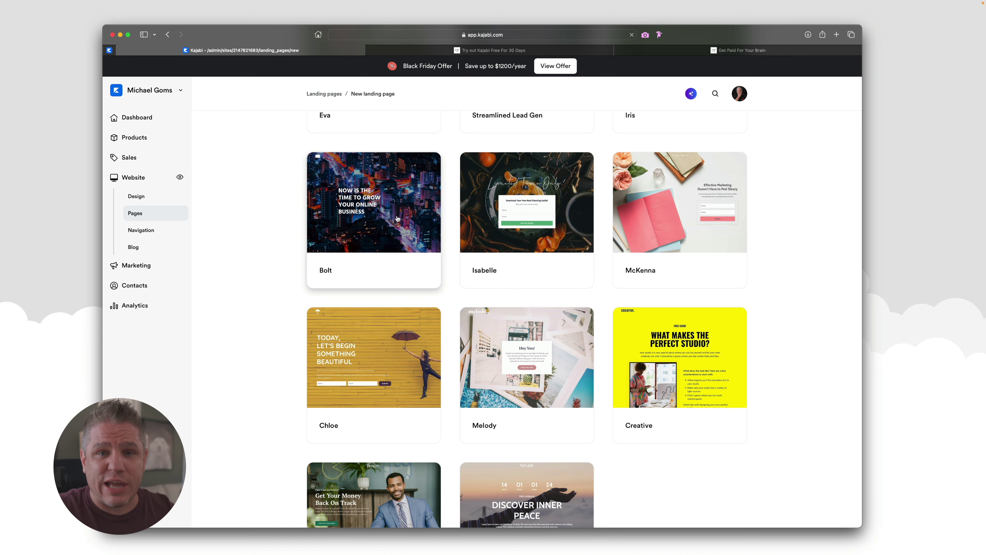
# Create a landing page titled "Temporary Landing Page" from the Bolt template and open it for customizing
pyautogui.click(398, 219)
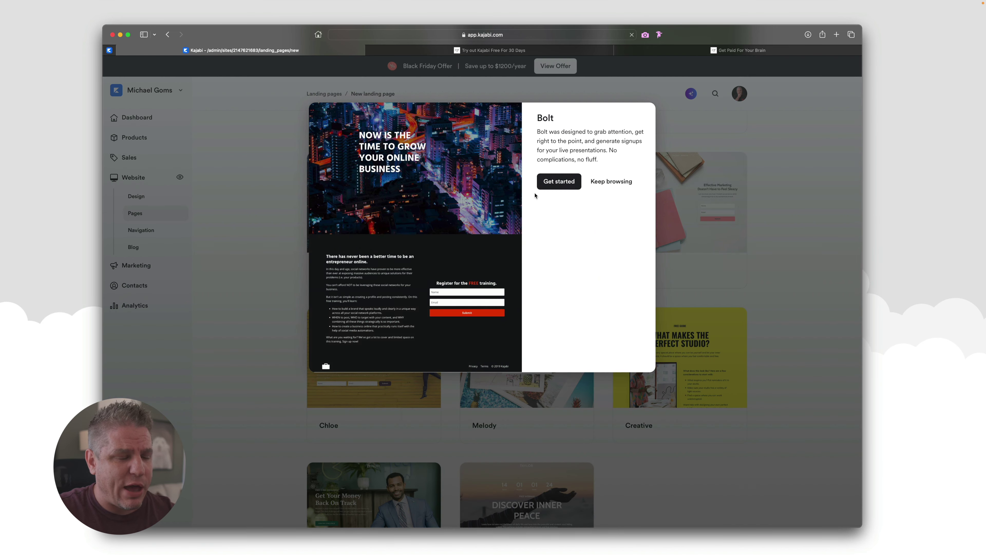
pyautogui.click(555, 186)
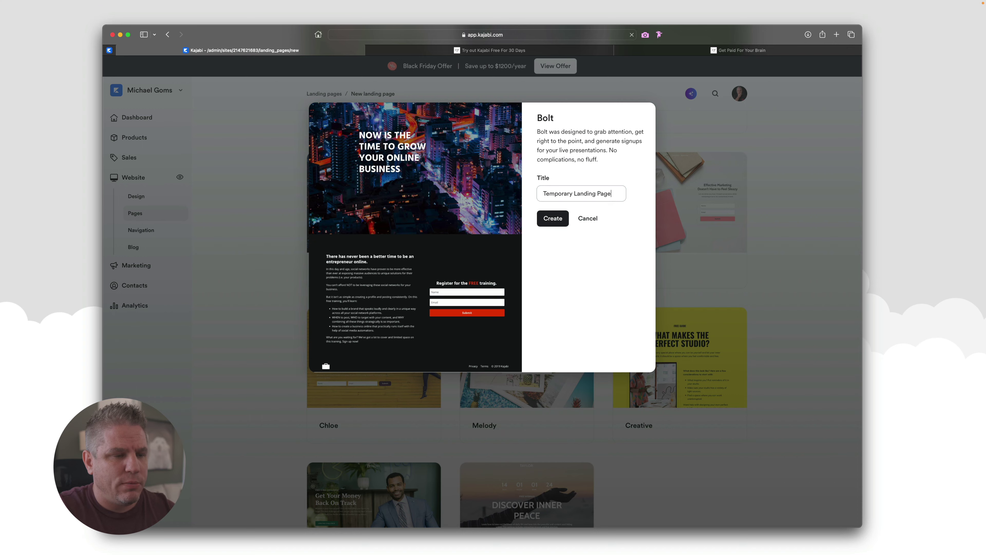
pyautogui.press('Return')
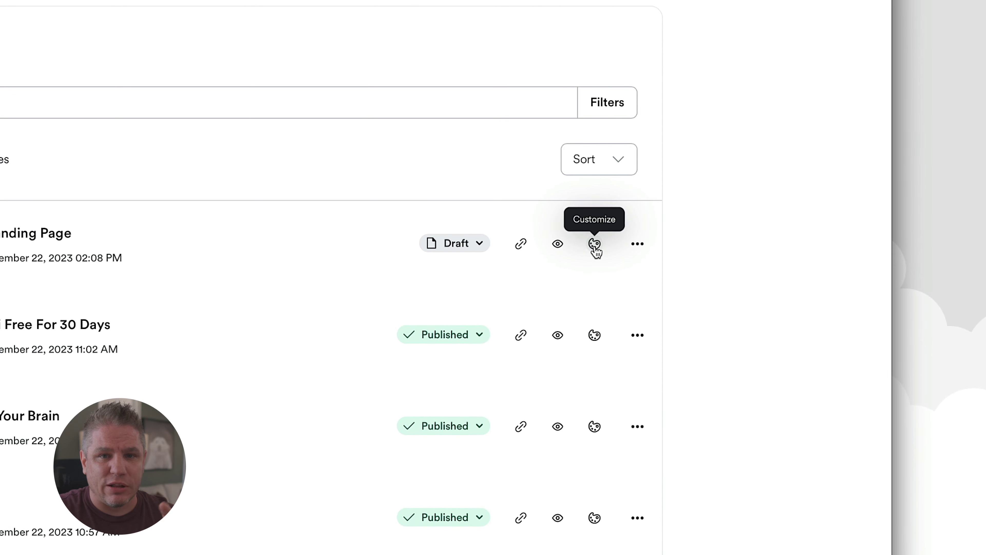
pyautogui.click(595, 245)
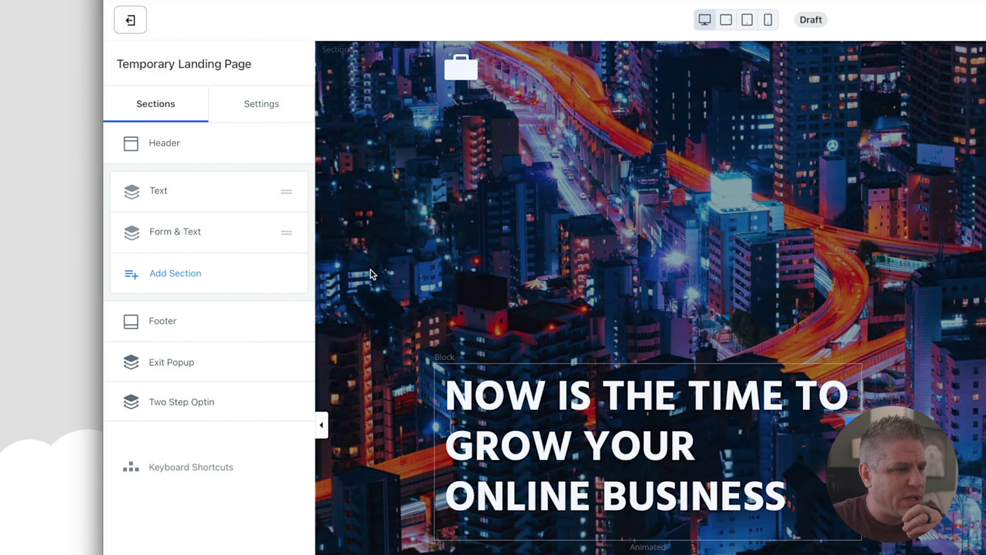
# Review the landing page's body content and the footer section's settings
pyautogui.scroll(-10, 370, 270)
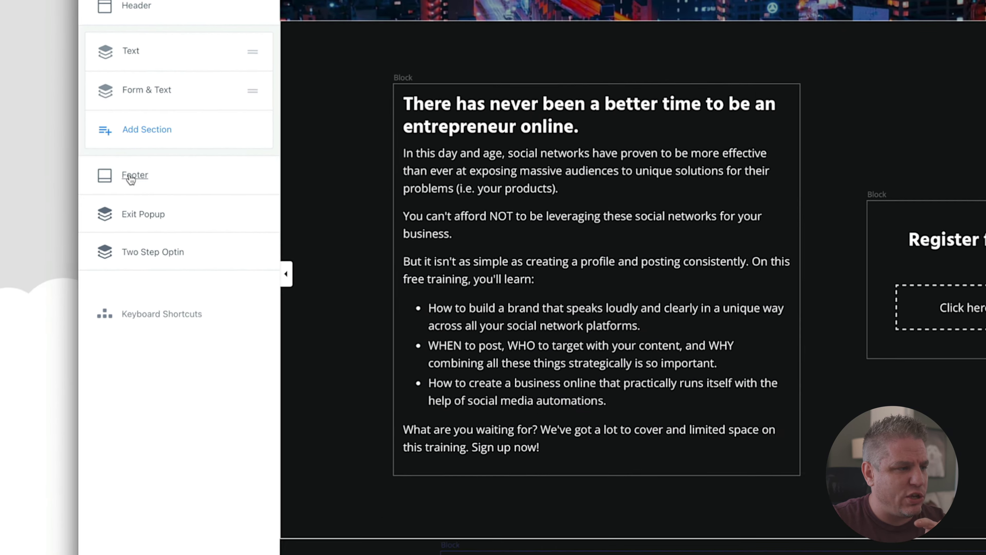
pyautogui.click(131, 178)
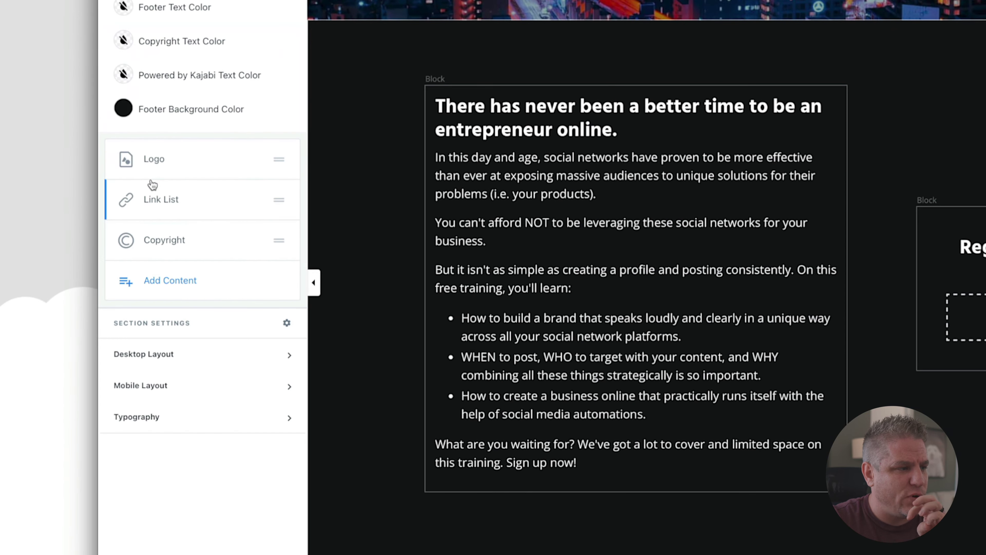
pyautogui.click(191, 352)
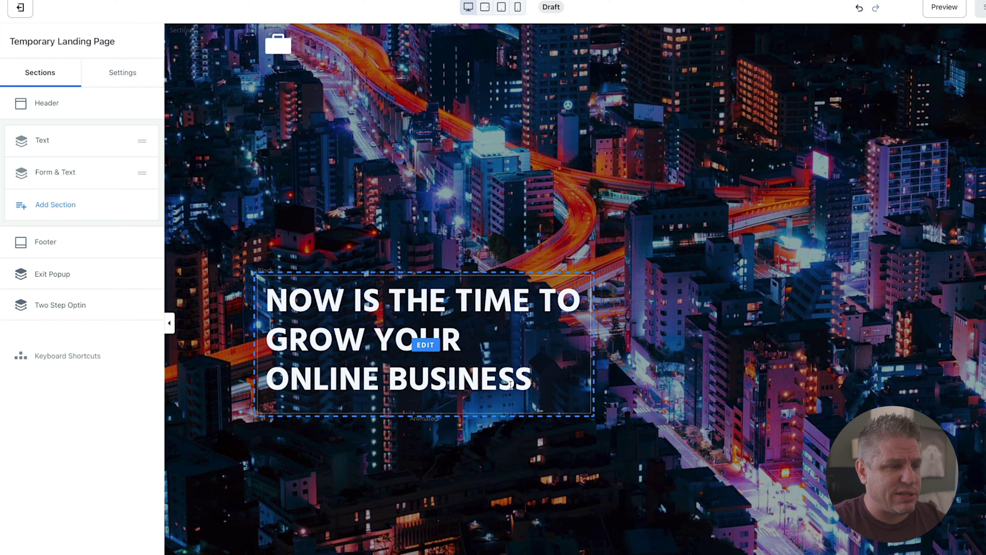
# Replace the hero headline text with "GET FIT IN 90 DAYS USING THIS SINGLE MOST IMPORTANT TIP!"
pyautogui.click(424, 344)
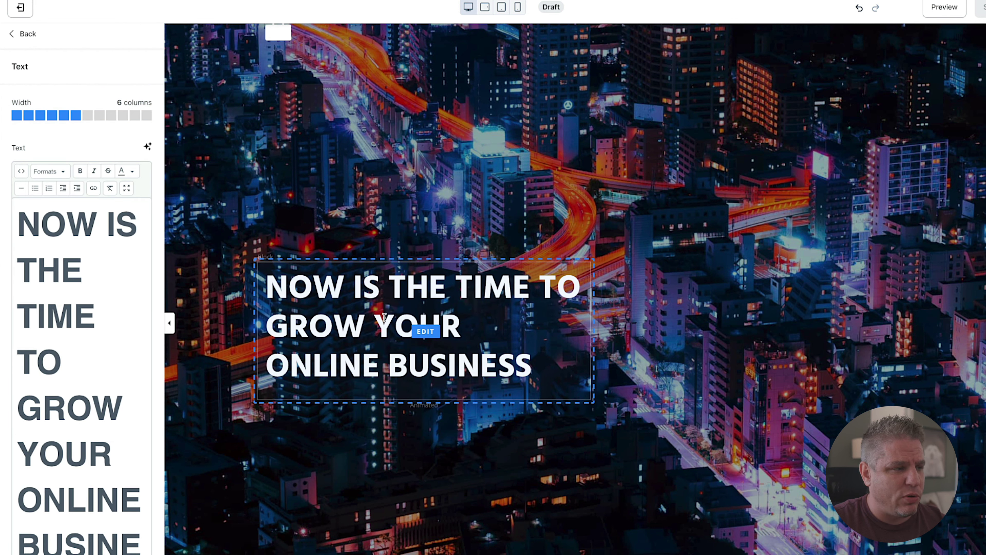
pyautogui.scroll(-7, 112, 305)
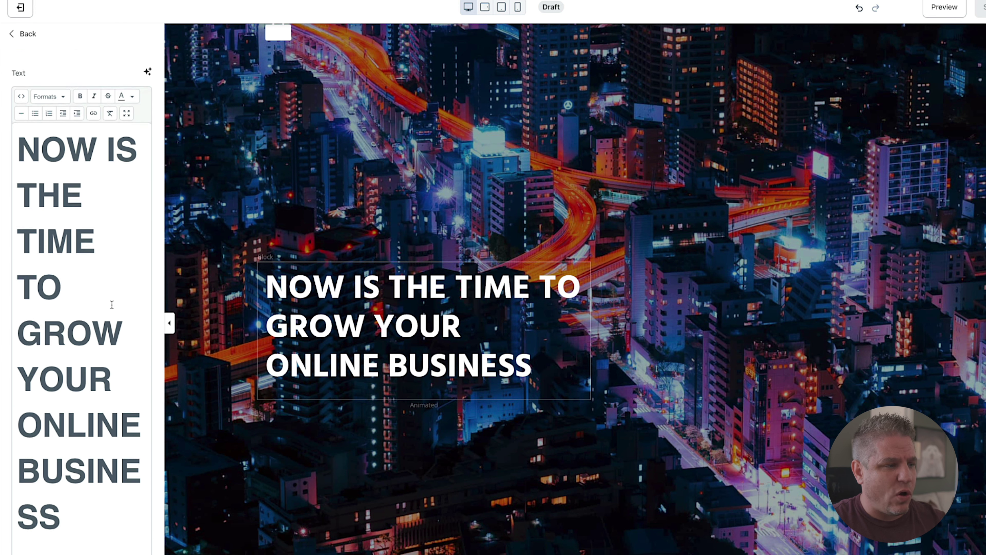
pyautogui.scroll(3, 110, 308)
pyautogui.scroll(1, 92, 429)
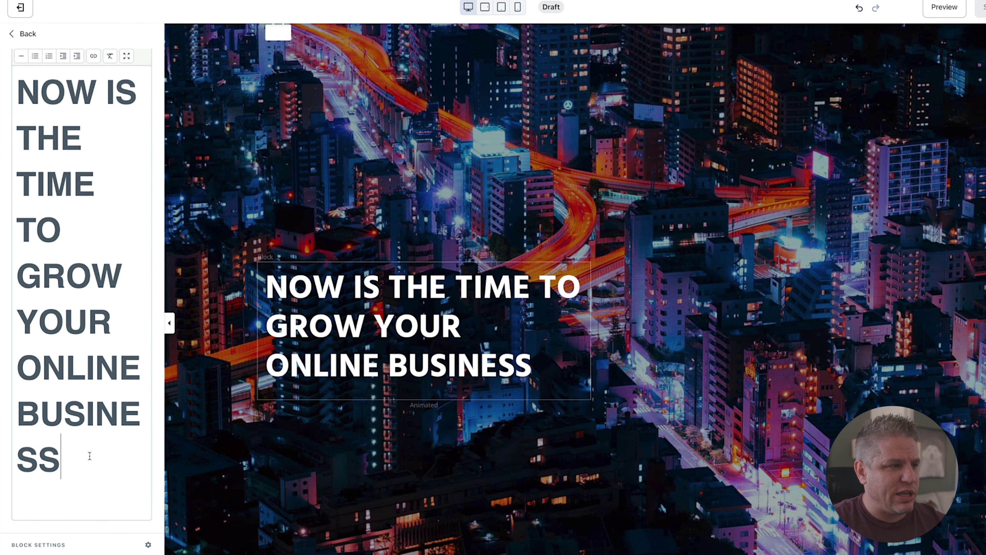
pyautogui.moveTo(88, 457); pyautogui.dragTo(24, 99)
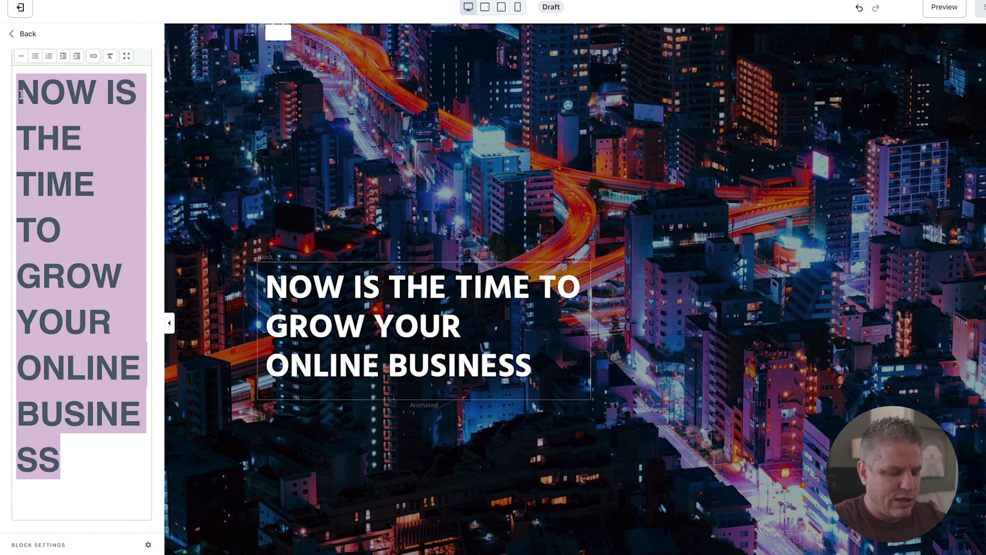
pyautogui.write('GET FIT IN 90 DAY')
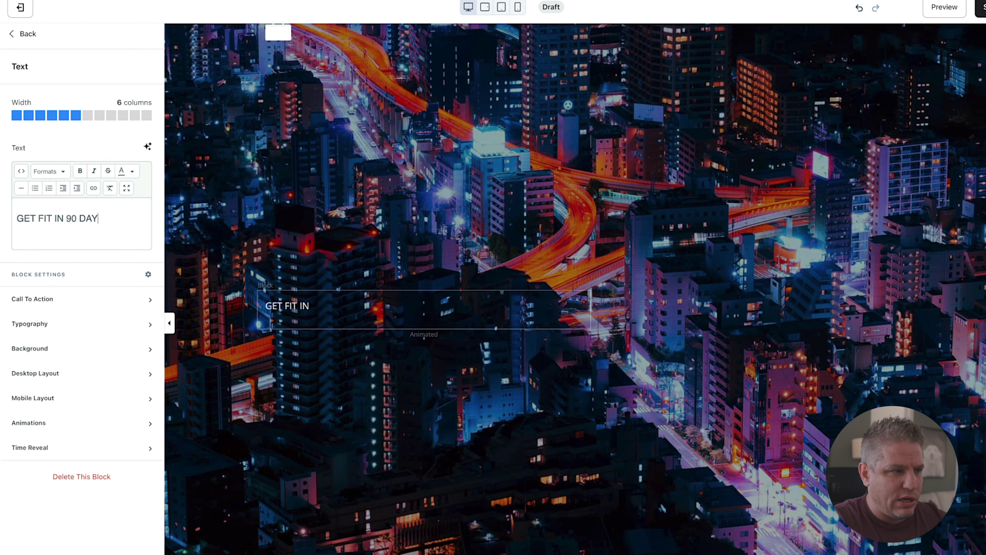
pyautogui.write('S USING THIS SINGLE')
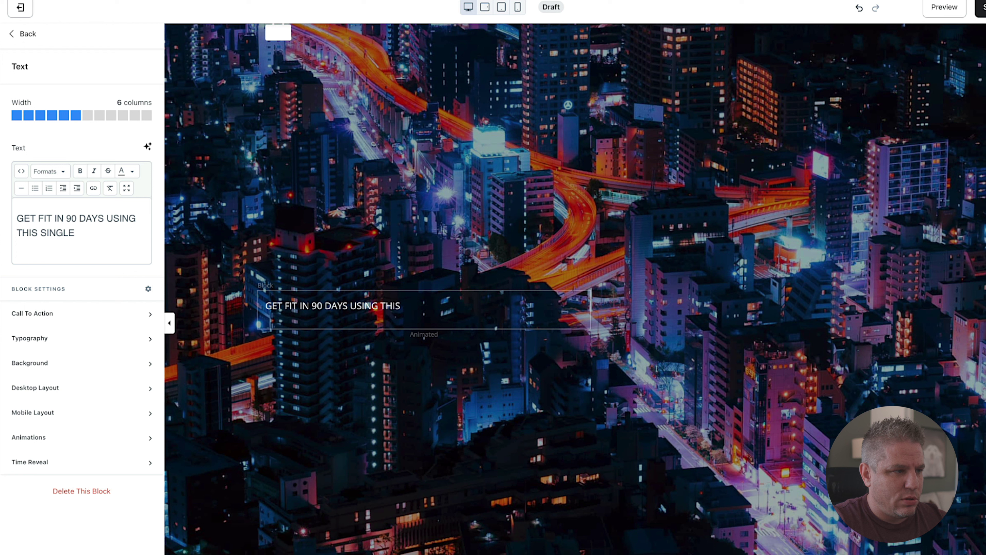
pyautogui.write(' MOST IMPORTANT TIP!')
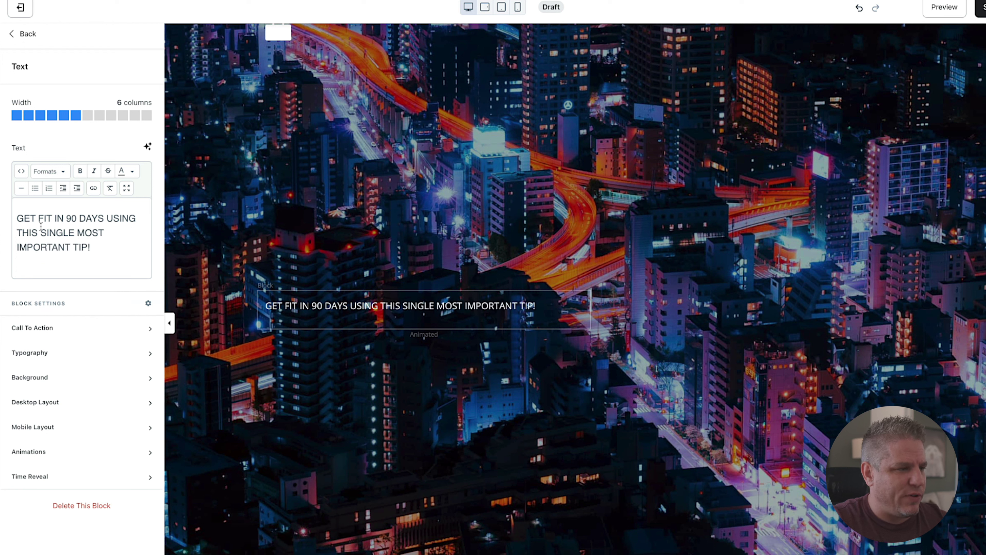
# Format the whole hero headline text as Heading 1
pyautogui.moveTo(98, 245); pyautogui.dragTo(12, 217)
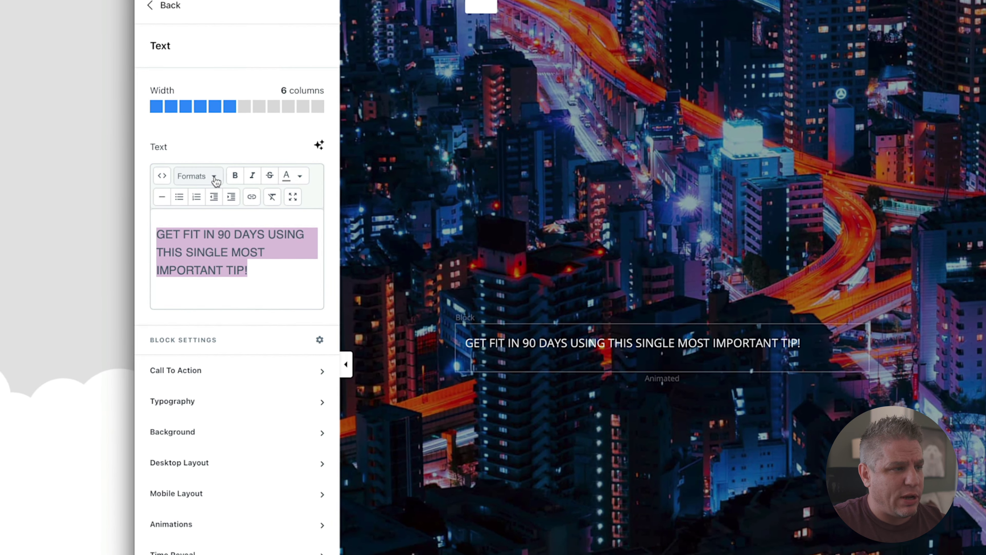
pyautogui.click(215, 178)
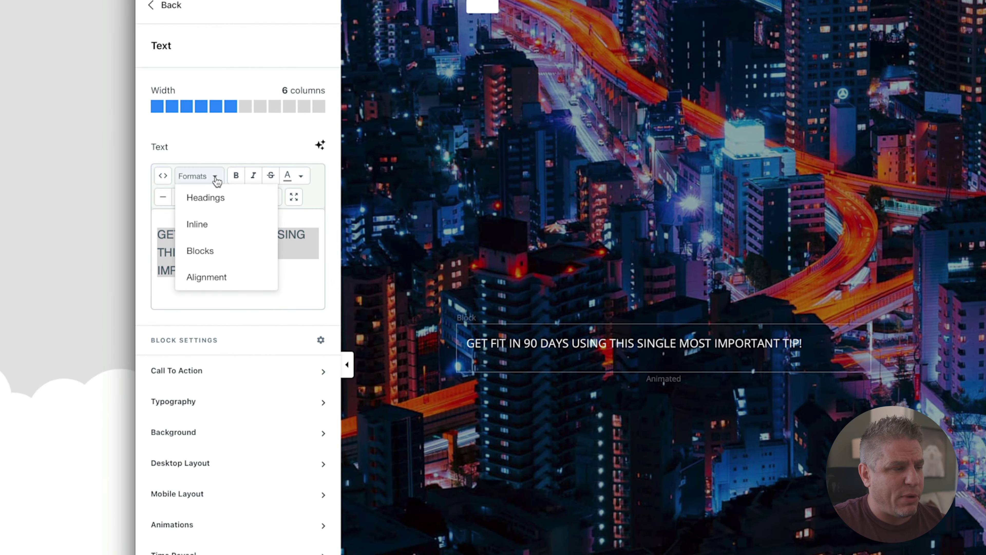
pyautogui.moveTo(215, 194)
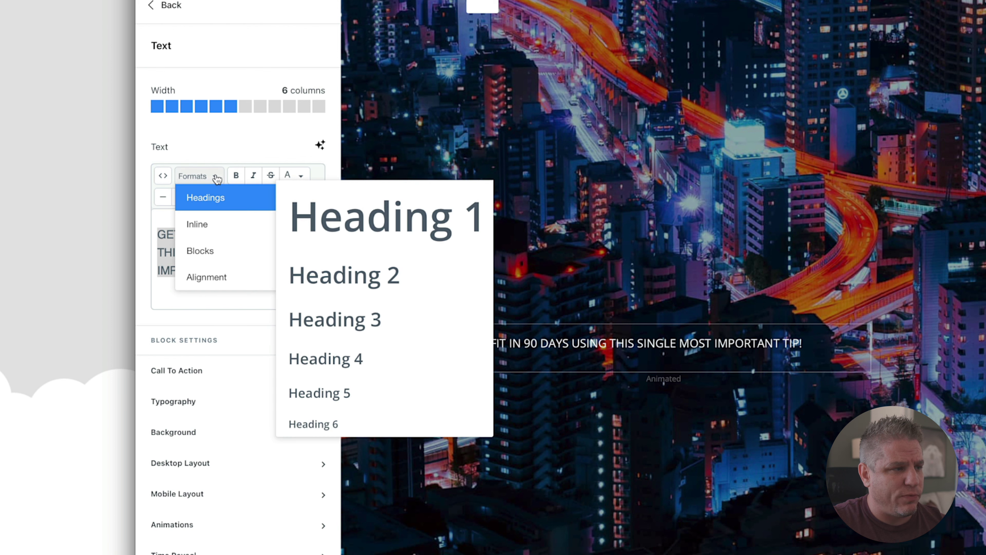
pyautogui.click(367, 209)
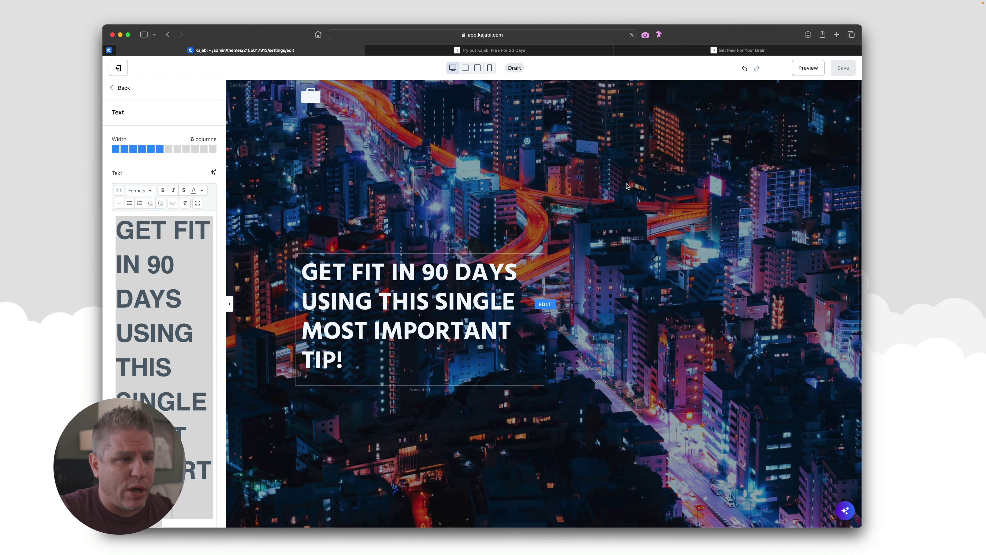
# Examine the hero section's background settings, including the media type choices and the background image selection
pyautogui.click(627, 186)
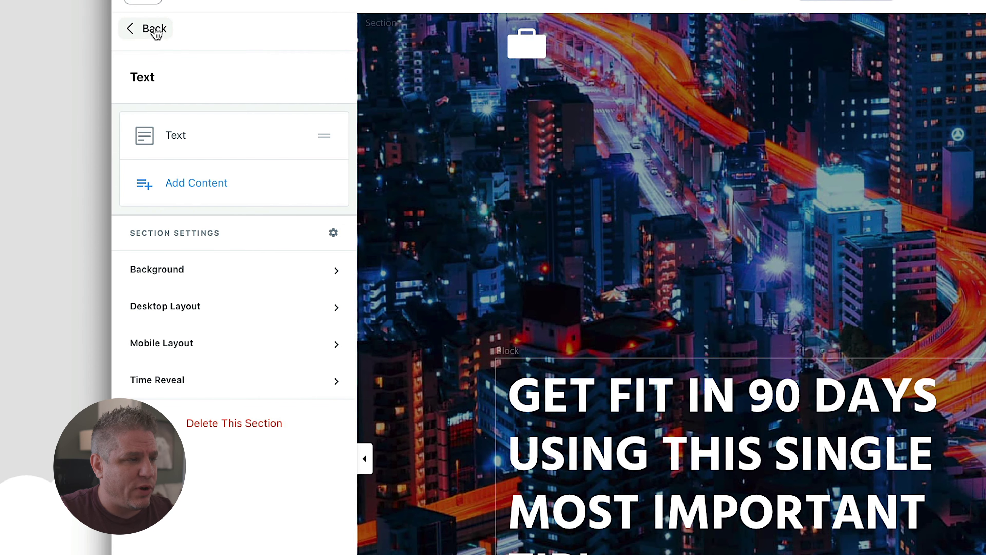
pyautogui.click(155, 31)
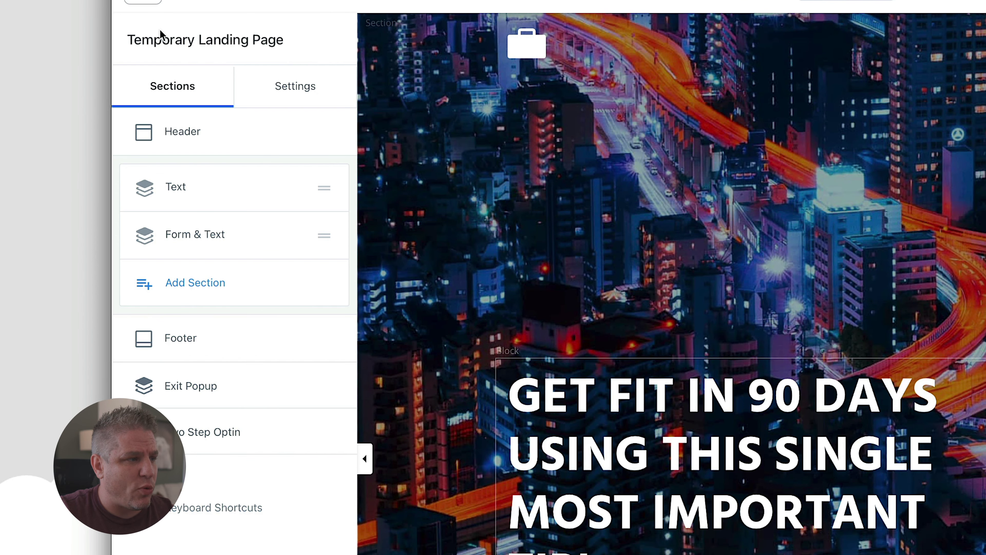
pyautogui.click(177, 188)
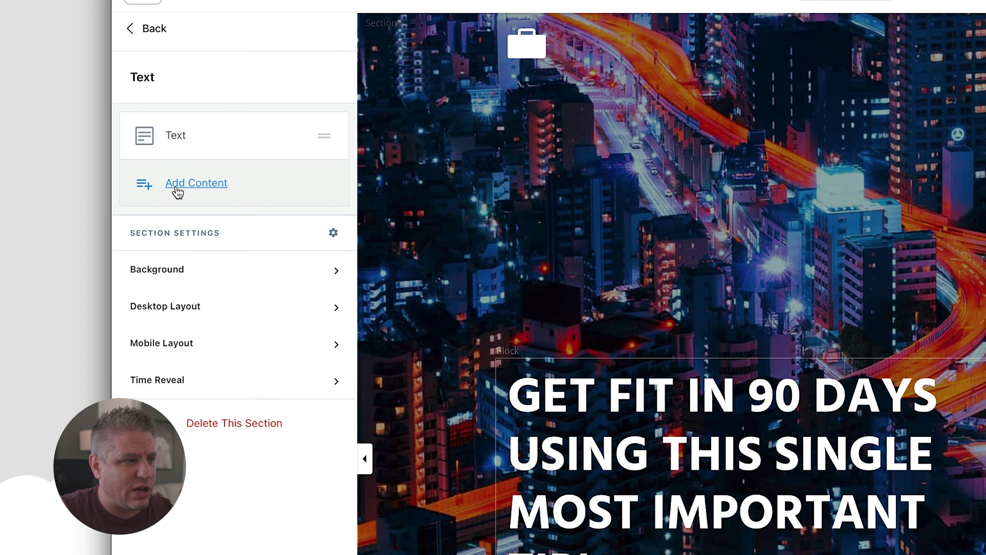
pyautogui.click(220, 264)
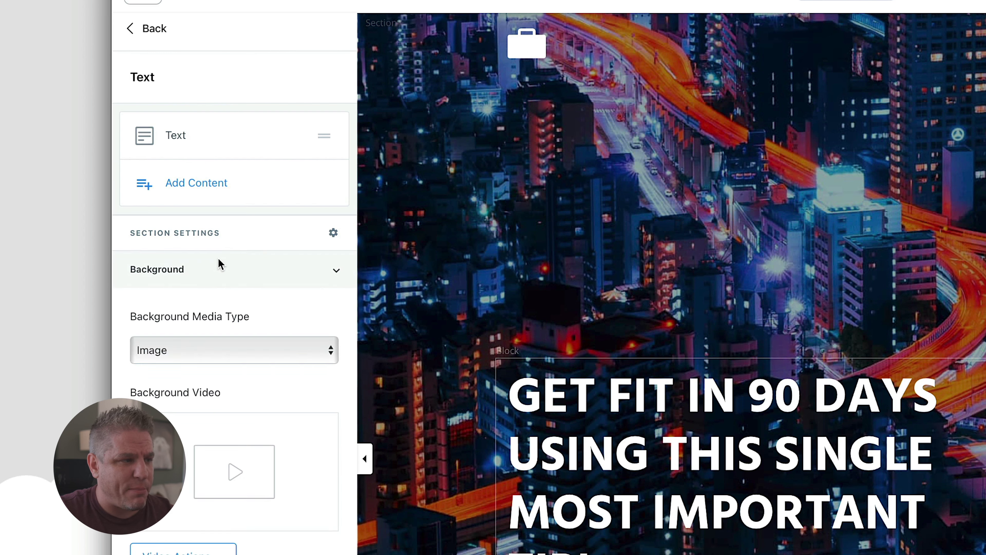
pyautogui.scroll(-3, 218, 262)
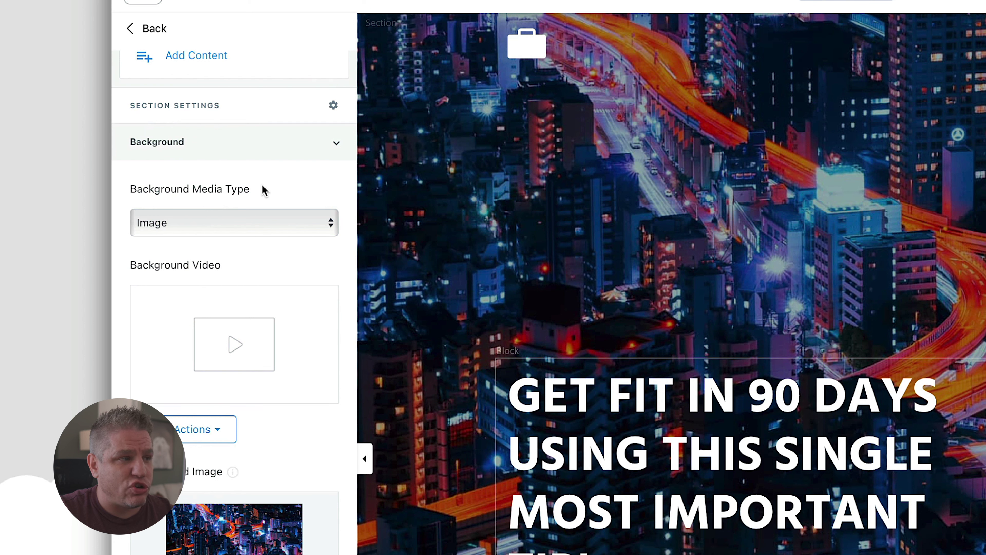
pyautogui.scroll(-1, 256, 189)
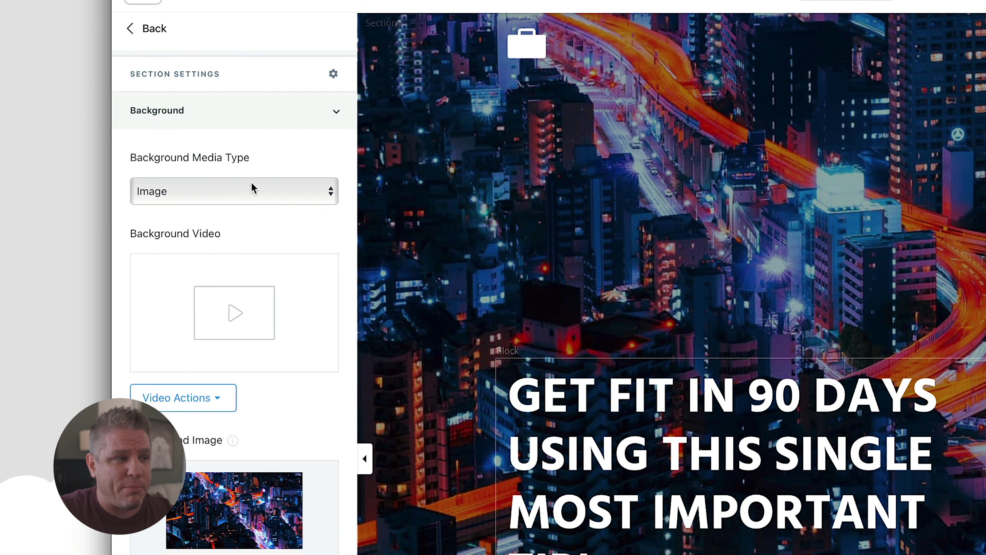
pyautogui.click(252, 195)
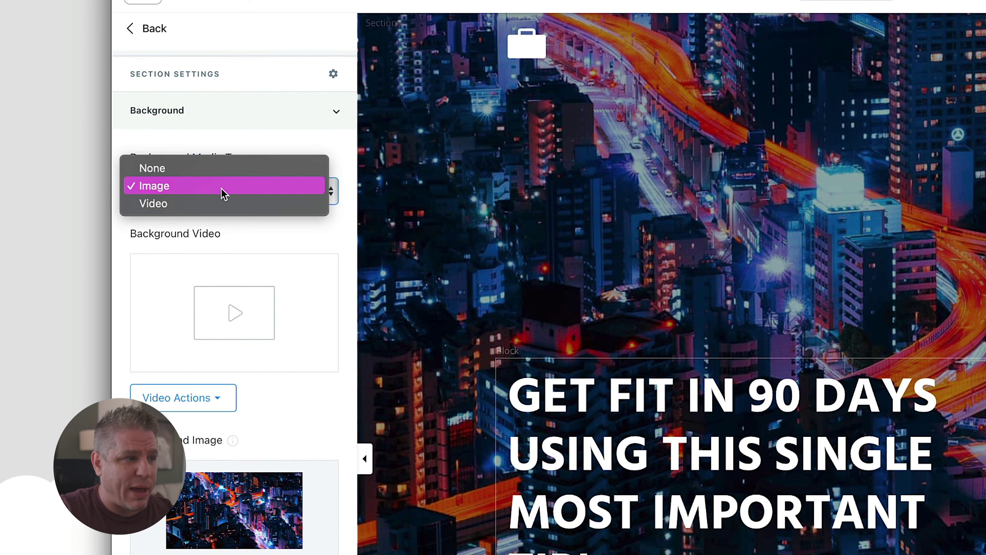
pyautogui.click(310, 147)
pyautogui.scroll(-2, 310, 145)
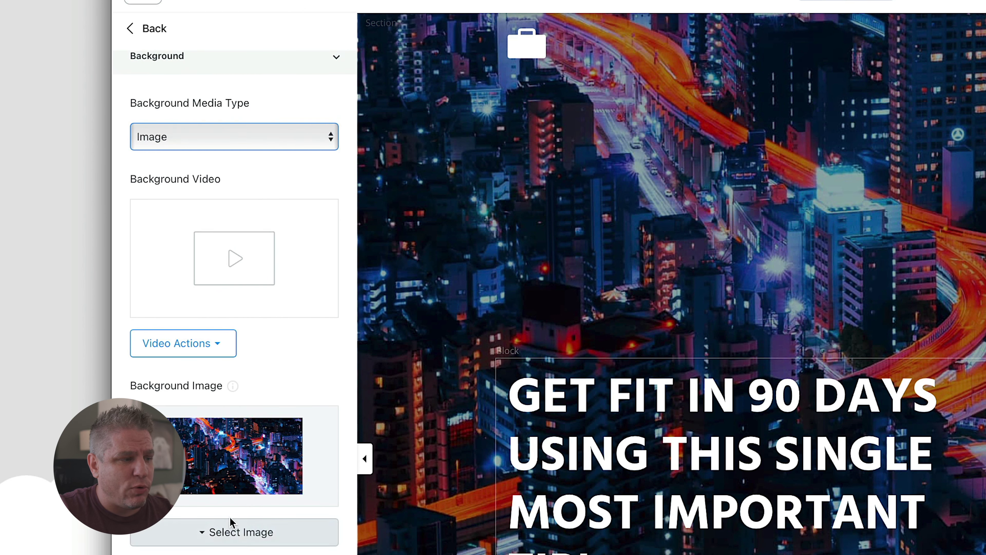
pyautogui.click(227, 540)
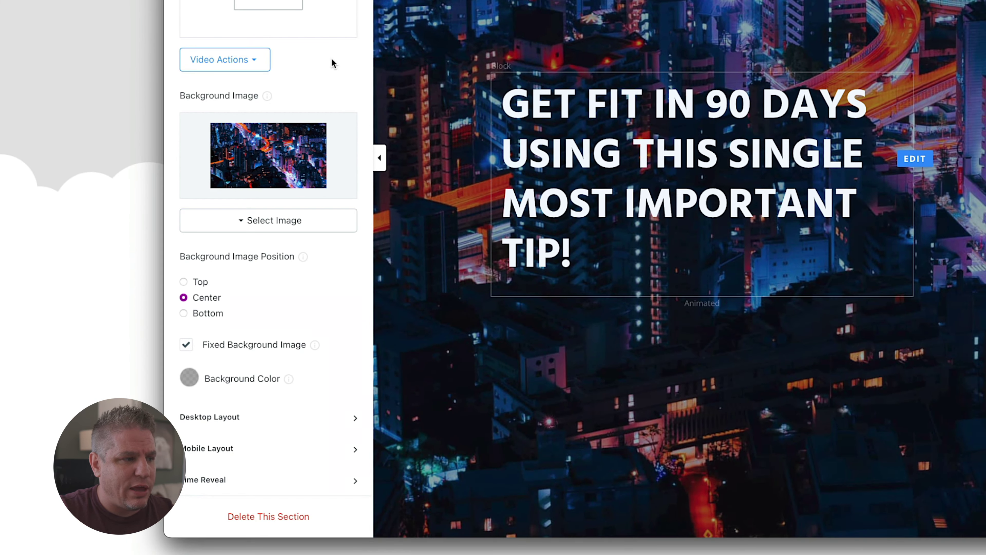
# Try black at 75% opacity and green at 33% opacity as the hero section's background color, and undo the color changes
pyautogui.click(190, 381)
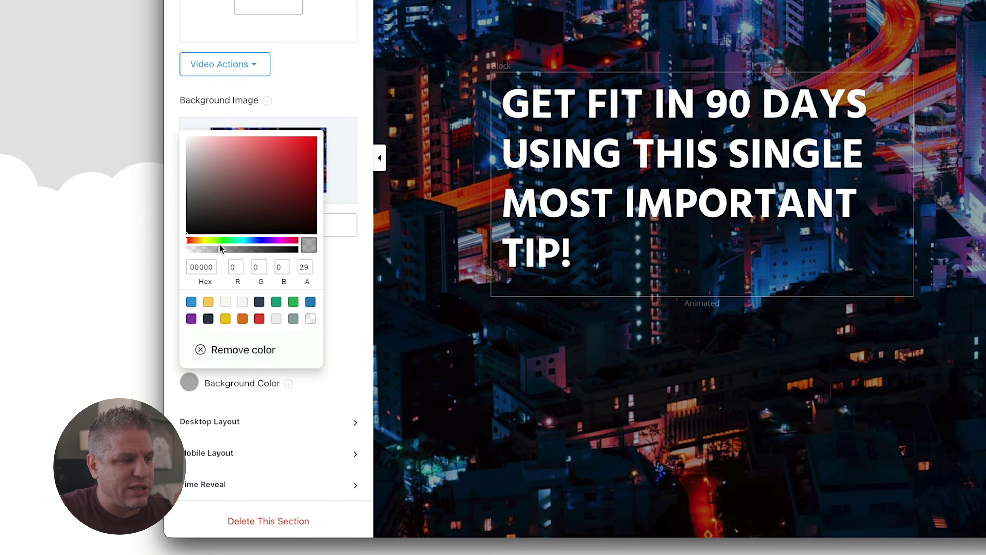
pyautogui.moveTo(219, 244); pyautogui.dragTo(270, 248)
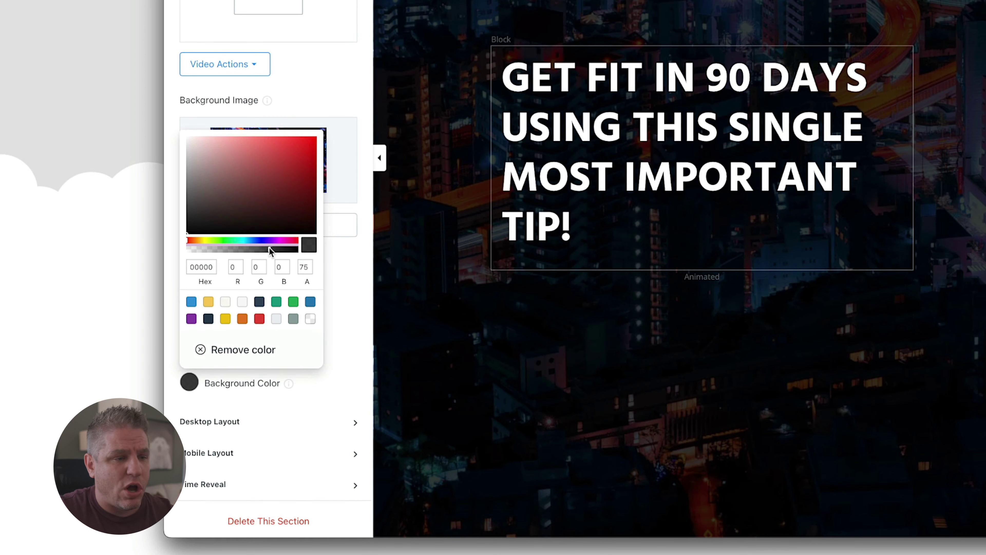
pyautogui.moveTo(272, 250); pyautogui.dragTo(226, 249)
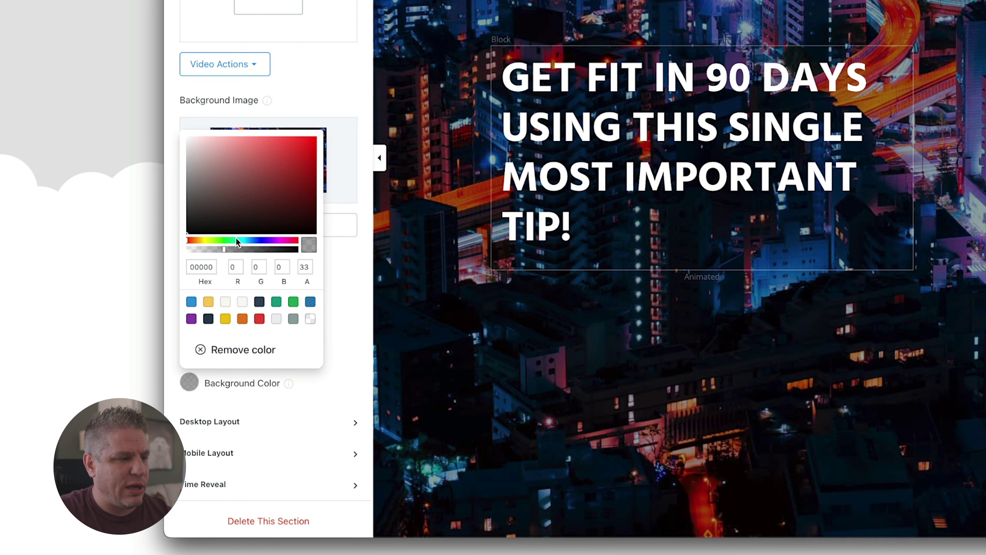
pyautogui.click(224, 239)
pyautogui.click(300, 150)
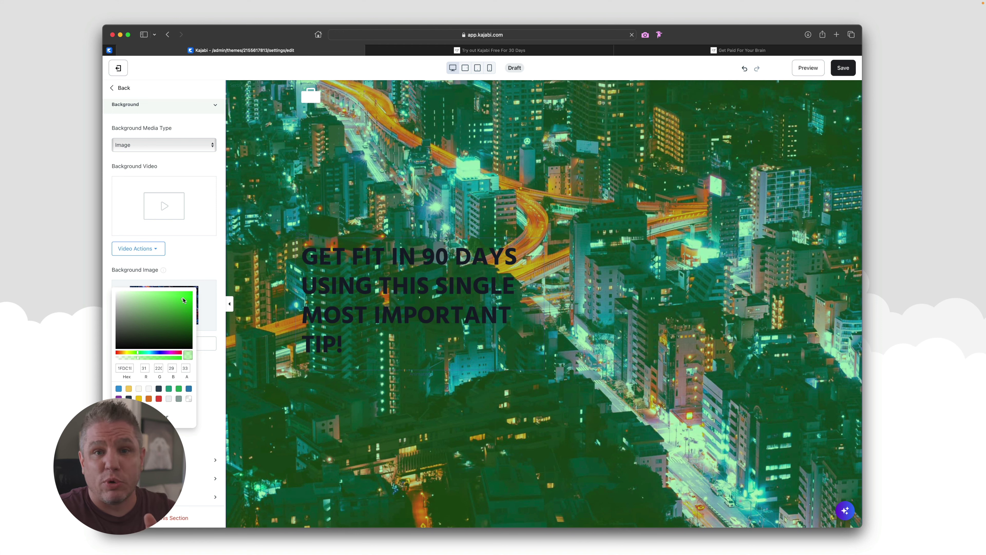
pyautogui.press('super+z')
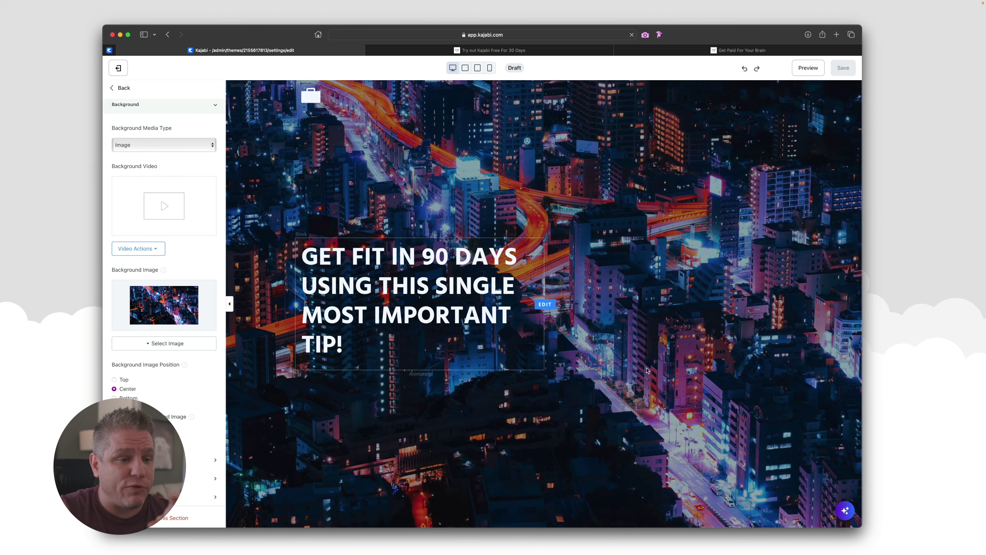
# Assign the "20 Tips to Launch Your First Course Form" to the "Register for the FREE training" form block
pyautogui.scroll(-8, 647, 370)
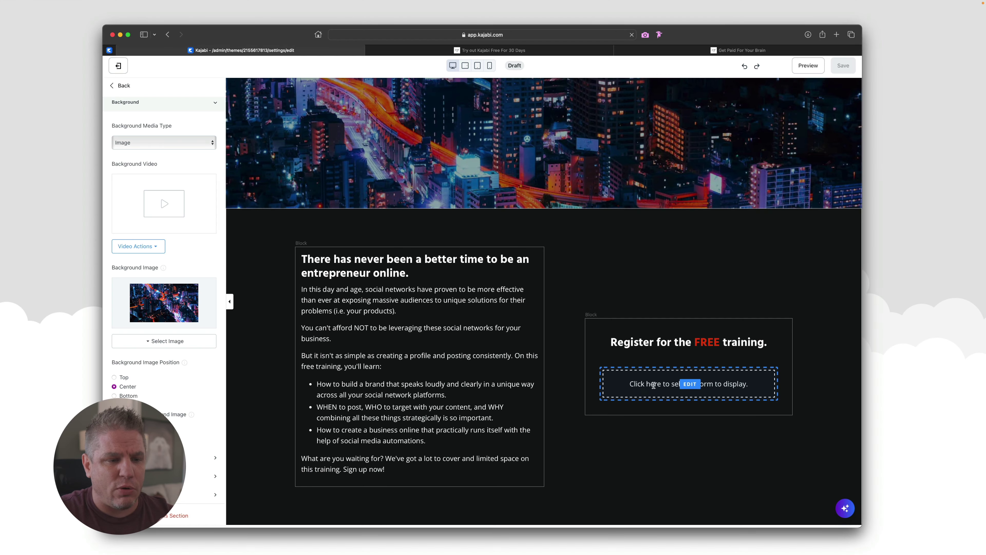
pyautogui.click(691, 384)
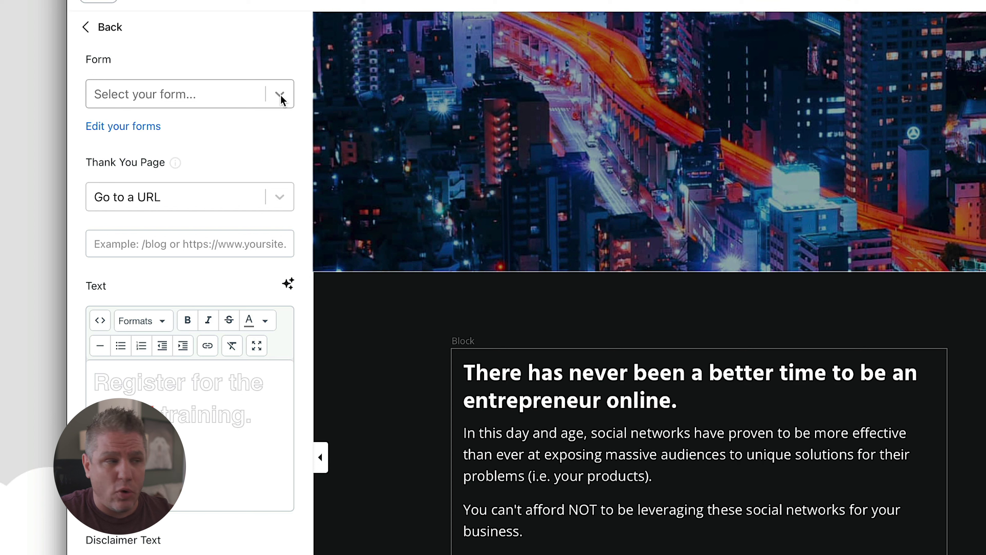
pyautogui.click(281, 95)
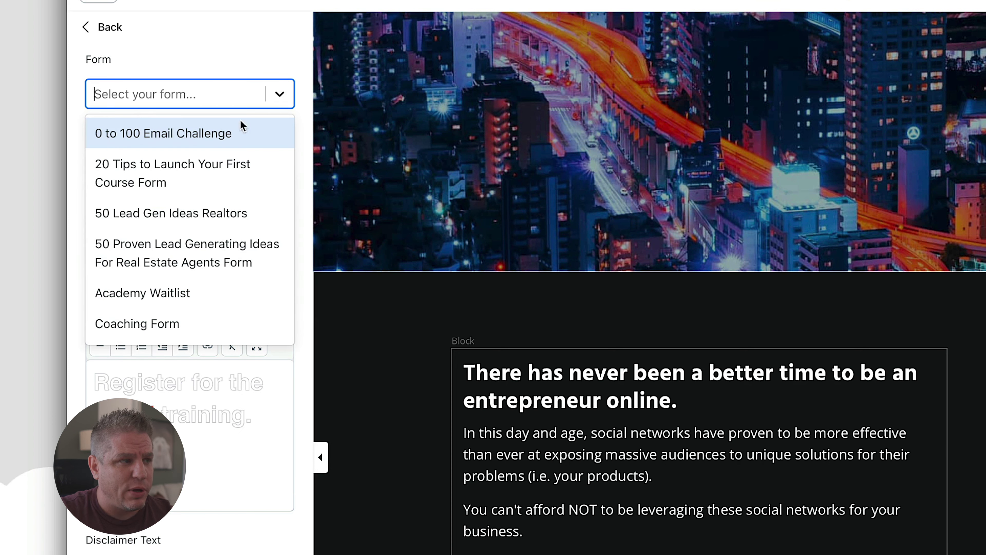
pyautogui.scroll(-10, 140, 185)
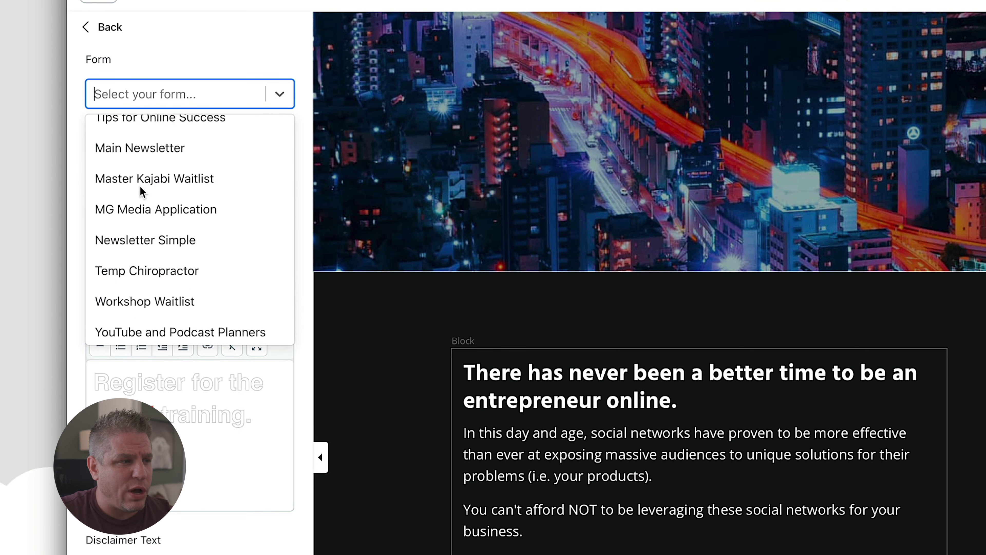
pyautogui.scroll(10, 141, 169)
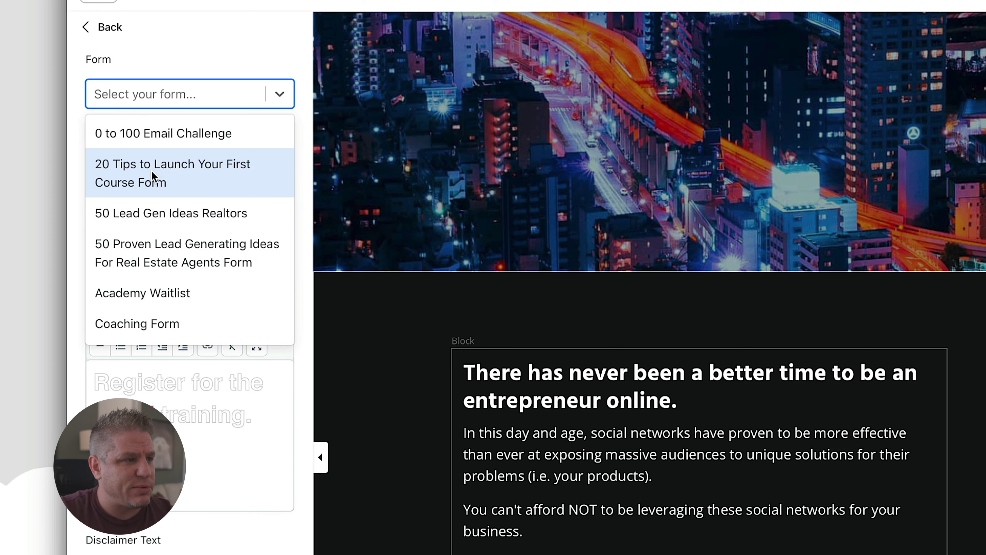
pyautogui.click(151, 171)
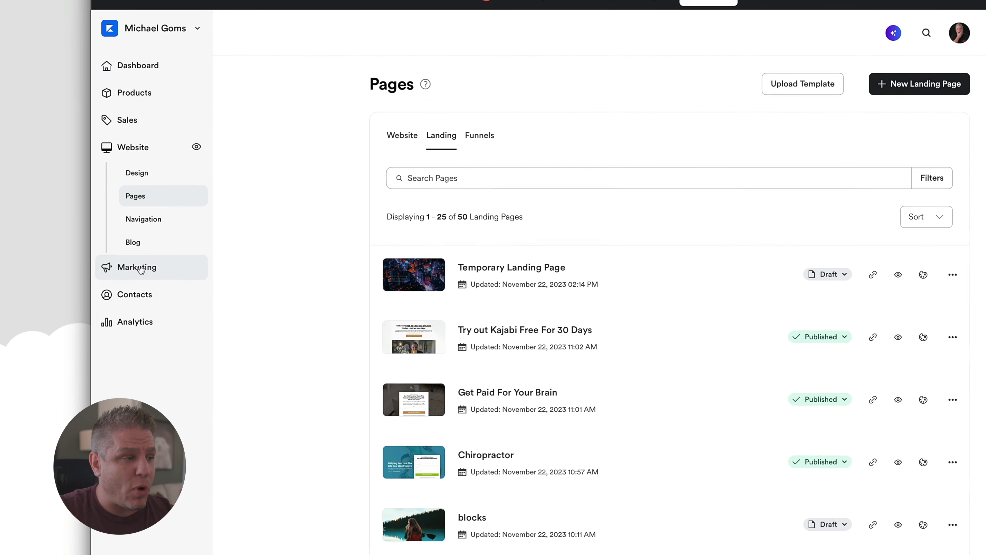
# Open the site's Forms page in the marketing area
pyautogui.click(140, 269)
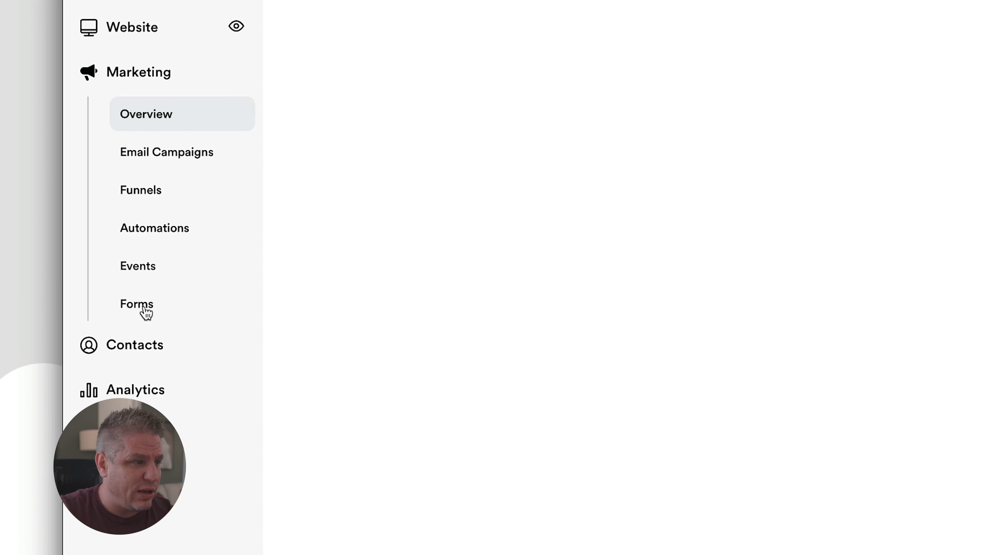
pyautogui.click(138, 268)
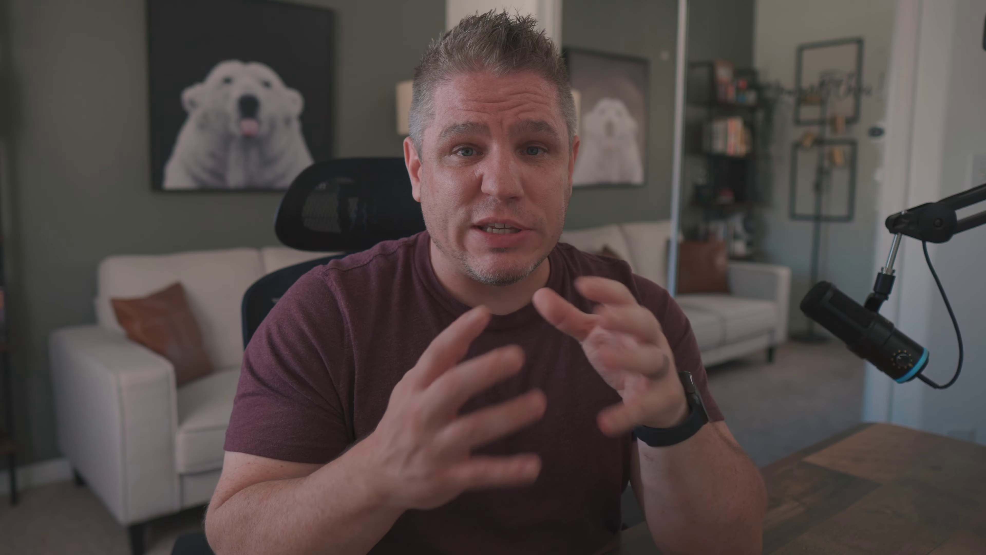